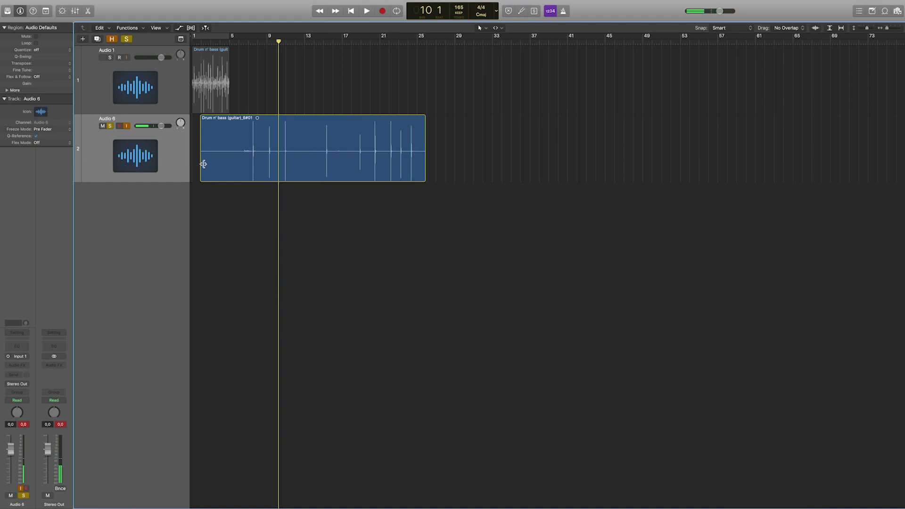
Trim the start of the Audio 6 recording so only the last hit remains, and move that region back to about bar 2
left_click_drag(203, 164, 411, 165)
double_click(408, 38)
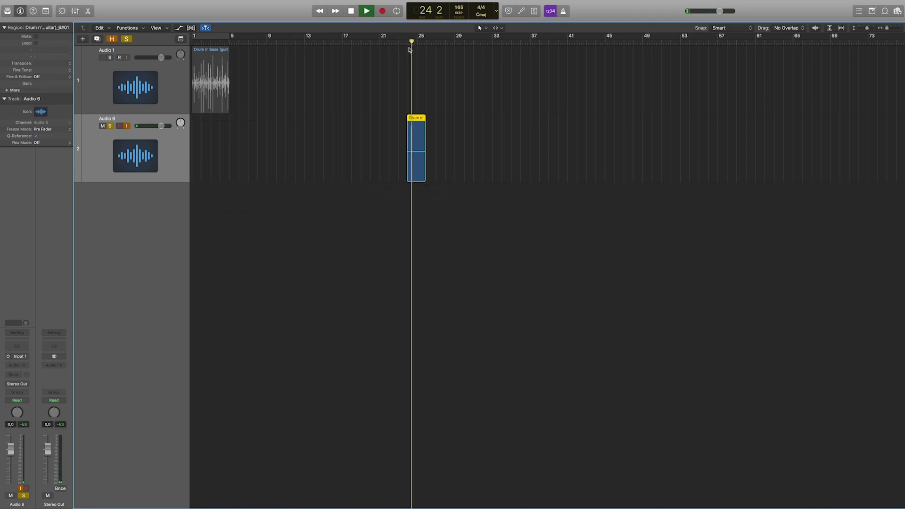
left_click(357, 150)
key("cmd+Left")
key("cmd+Right")
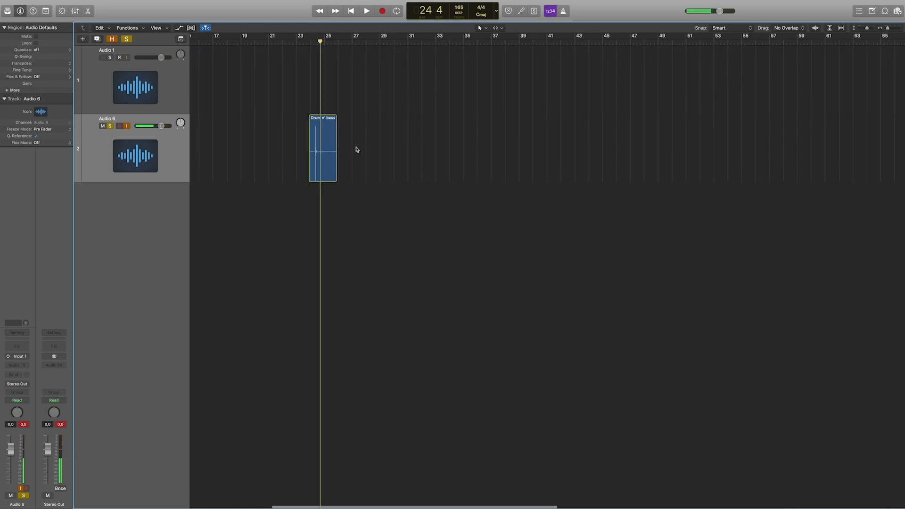
scroll(356, 147, "left", 10)
left_click_drag(525, 153, 225, 159)
key("z")
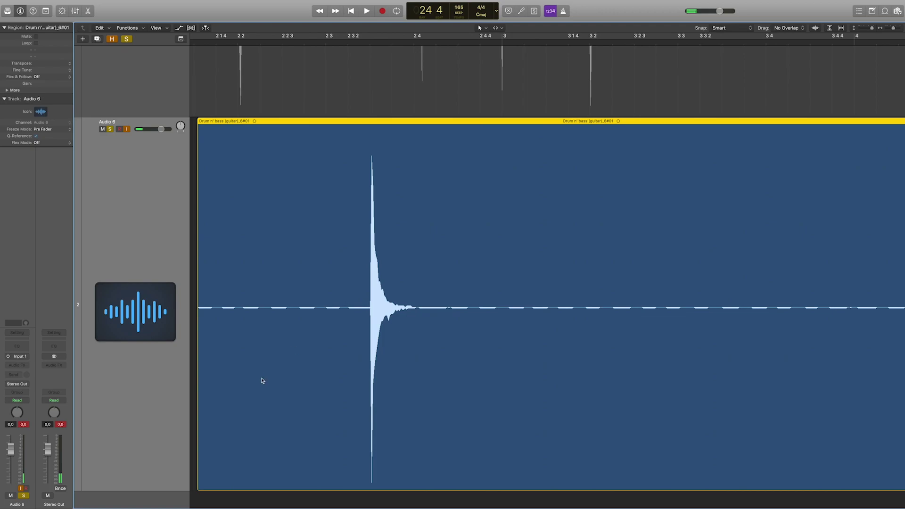
Trim the silence before the hit so the Audio 6 region starts right at the transient
left_click_drag(198, 409, 369, 393)
left_click(362, 341, "ctrl+alt")
scroll(362, 341, "up", 5)
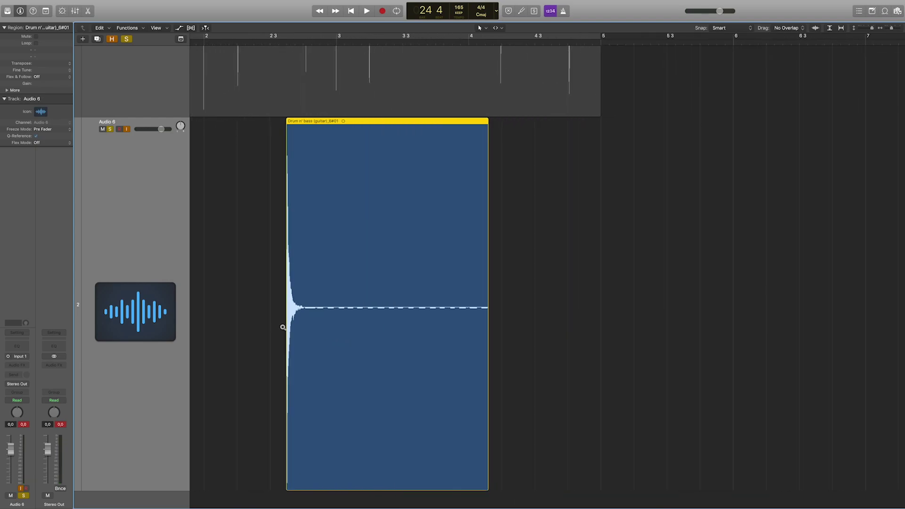
scroll(277, 209, "up", 10)
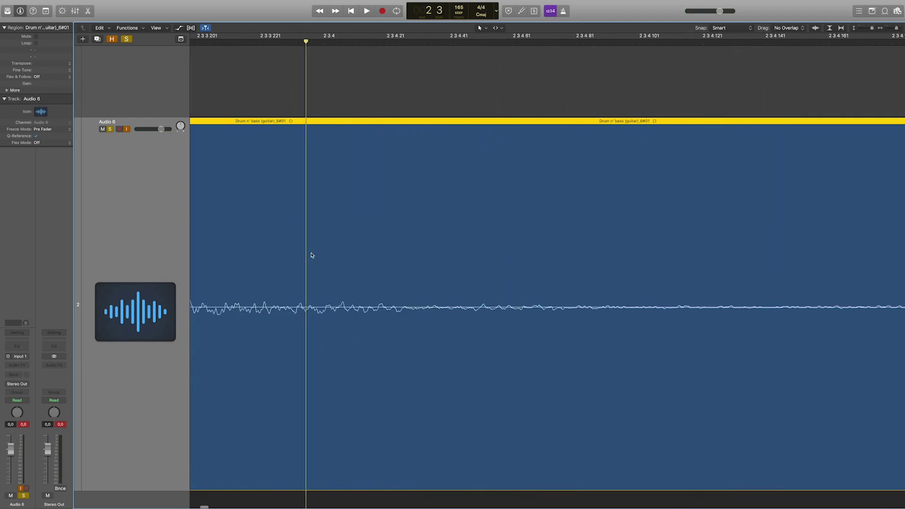
scroll(314, 254, "left", 1)
left_click_drag(359, 380, 434, 354)
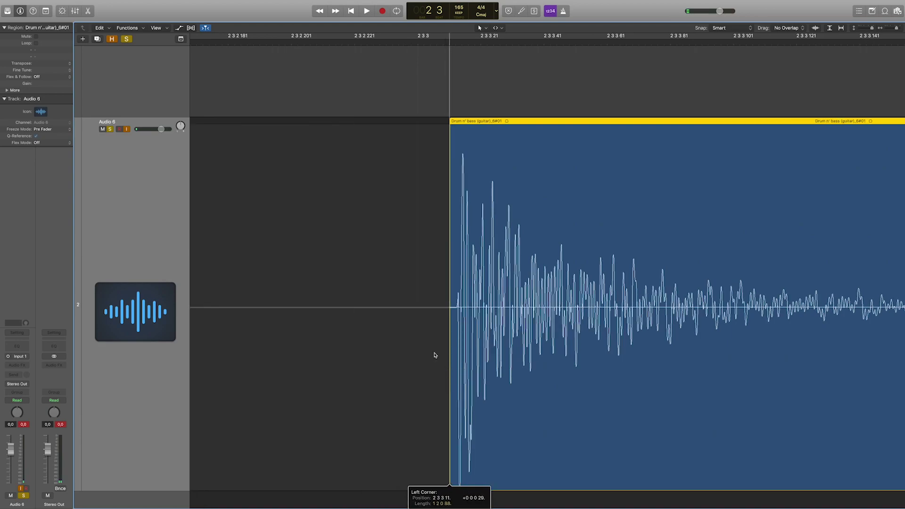
Shorten the second snare region to end just after bar 2 and add short fade-outs to both snare regions
scroll(390, 310, "down", 10)
scroll(390, 311, "down", 3)
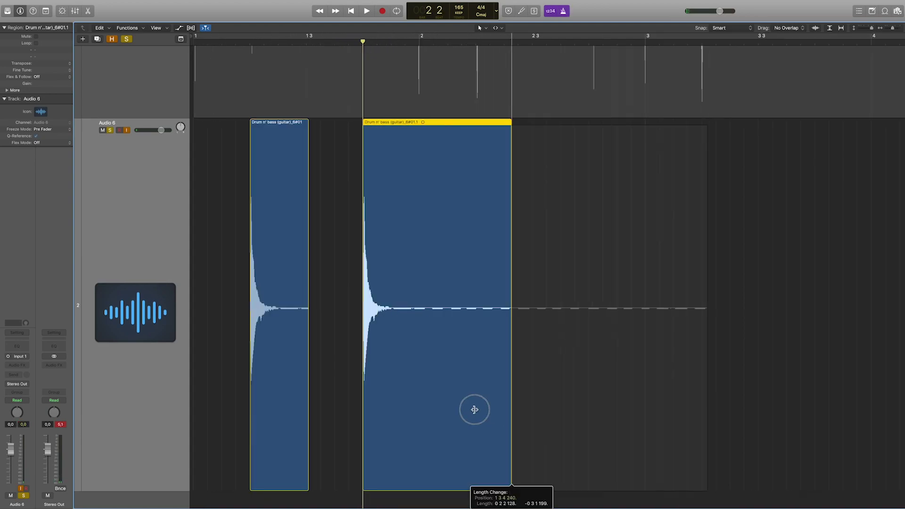
left_click_drag(472, 408, 426, 414)
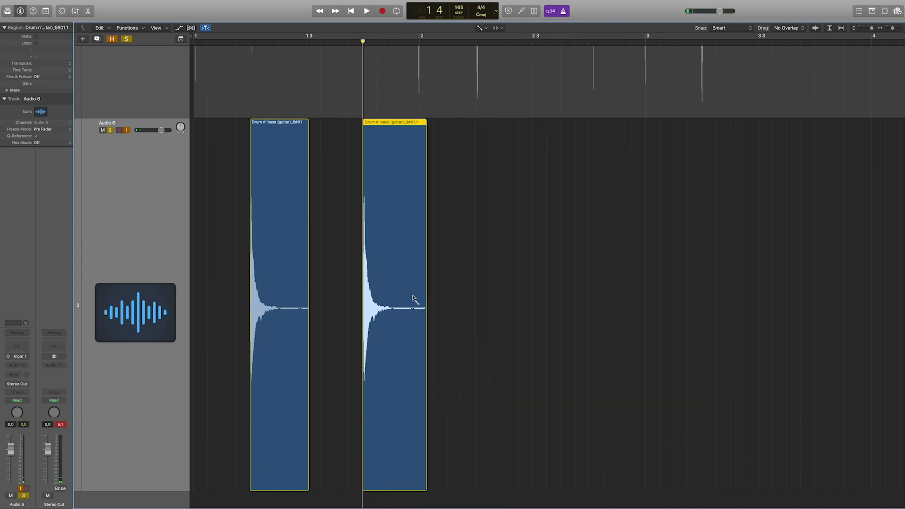
left_click_drag(414, 300, 426, 301)
left_click_drag(292, 253, 308, 253)
key("t")
left_click(337, 253)
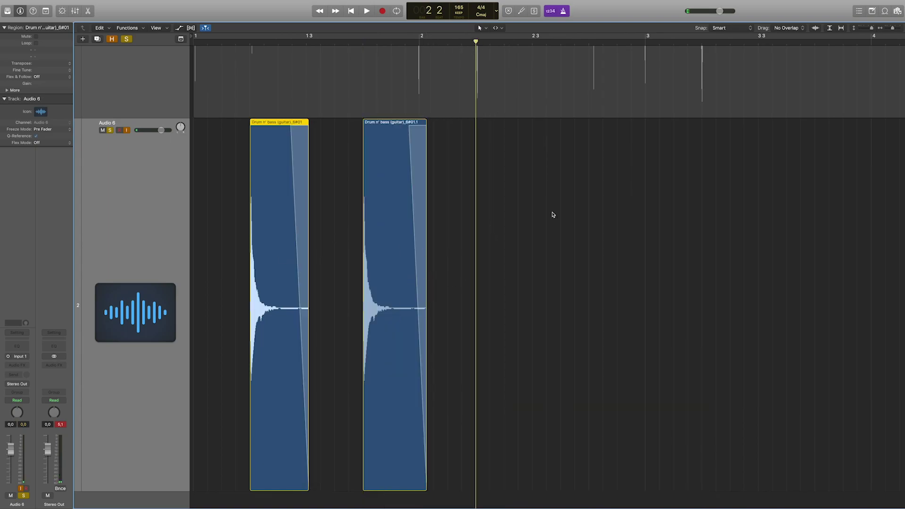
Duplicate the snare regions on Audio 6 so they land on beats 2 and 4 through all four bars
key("super+a")
left_click_drag(278, 202, 505, 202)
scroll(642, 212, "down", 3)
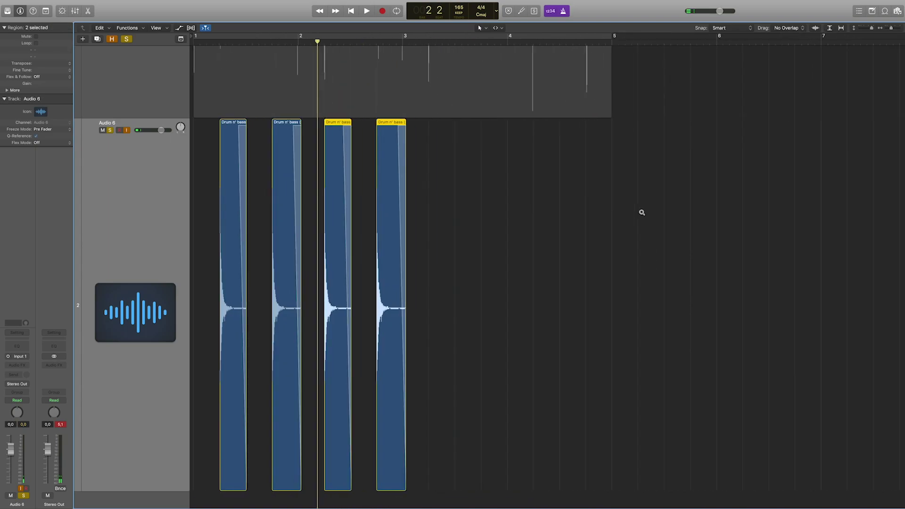
key("super+a")
left_click_drag(242, 196, 442, 191)
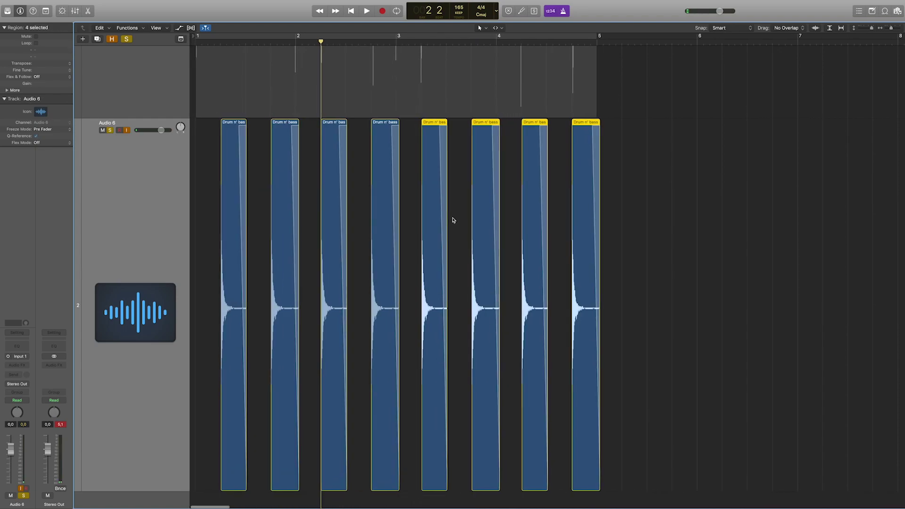
Turn on cycle playback over the first four bars, unsolo Audio 6 and play the snare together with the beat
key("c")
left_click(110, 130)
key("space")
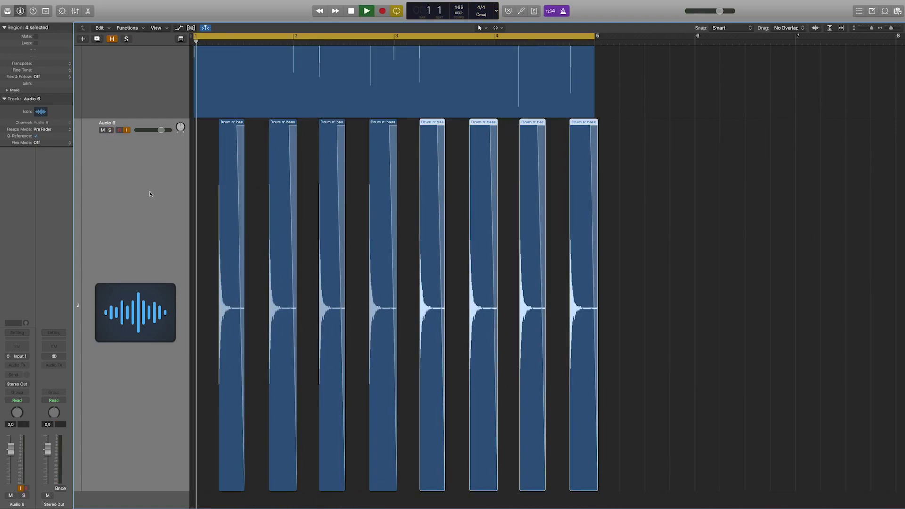
key("z")
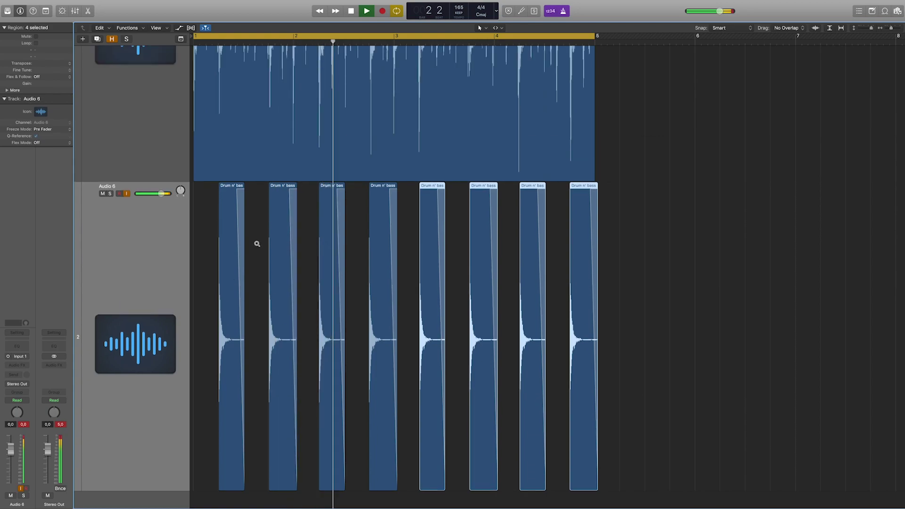
key("space")
Create one new audio track on Input 1 for the kick
left_click(205, 105)
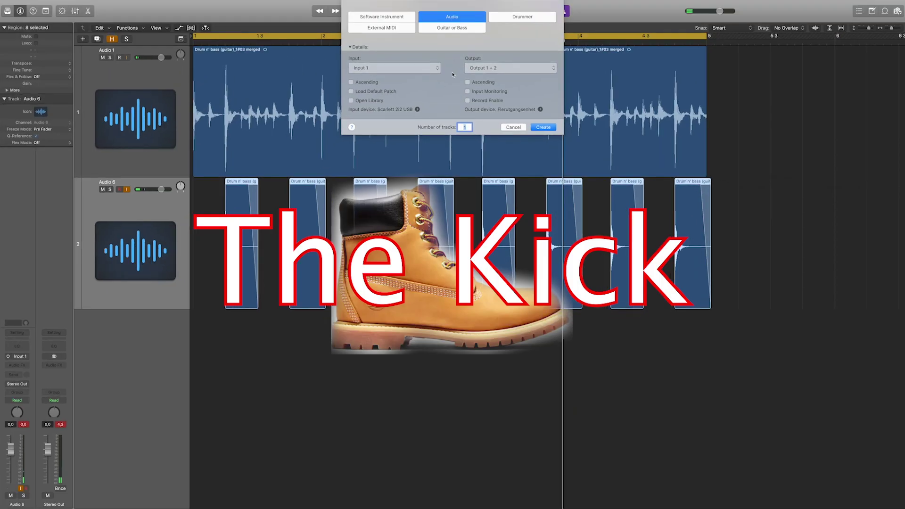
left_click(544, 127)
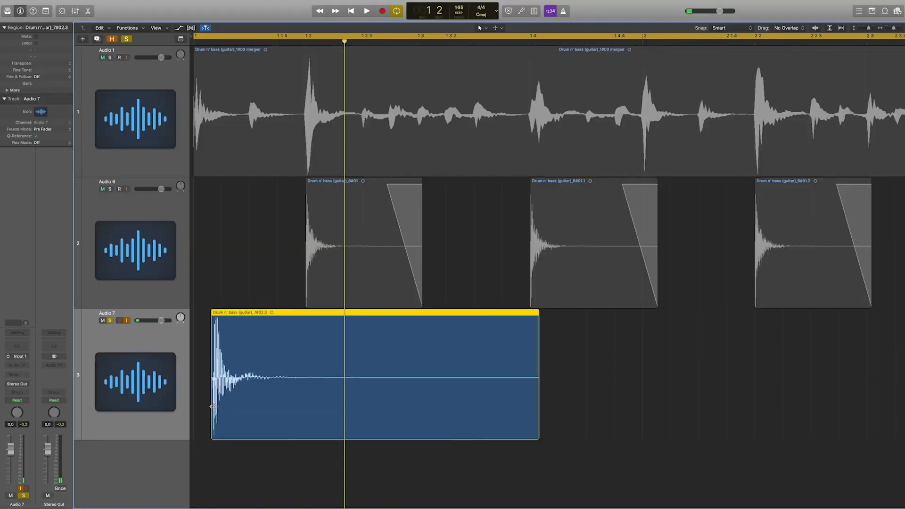
Align the Audio 7 kick region to the start of bar 1 and trim its tail to less than one beat with a short fade-out
key("z")
scroll(231, 391, "left", 2)
key("super+Left")
key("super+Right")
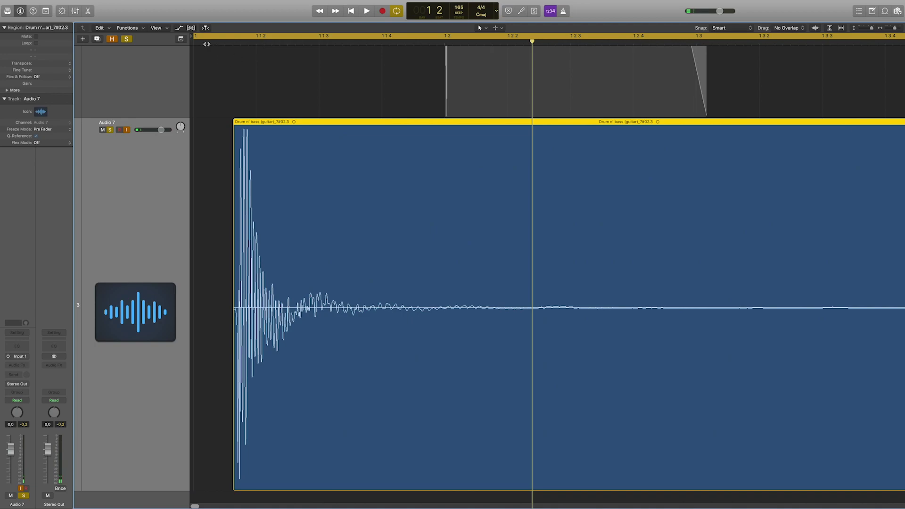
key("super+Left")
key("super+Left")
key("super+Left")
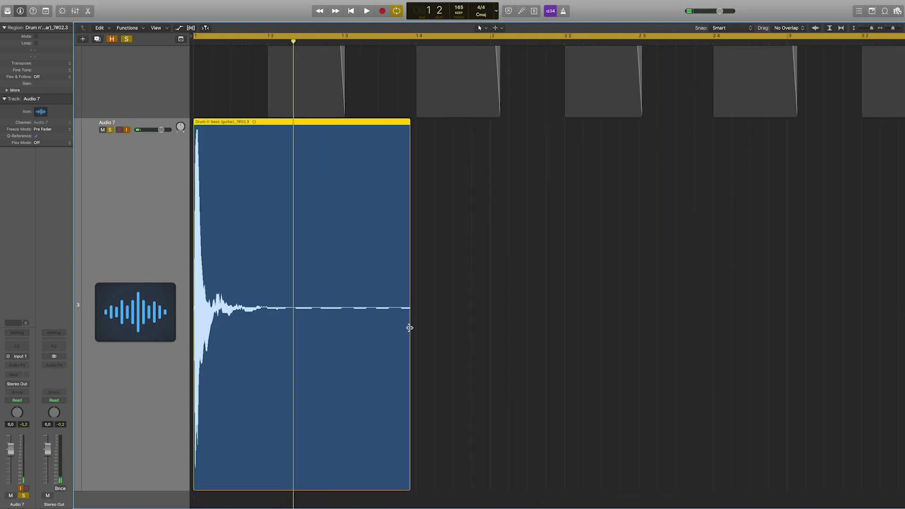
left_click_drag(405, 358, 247, 360)
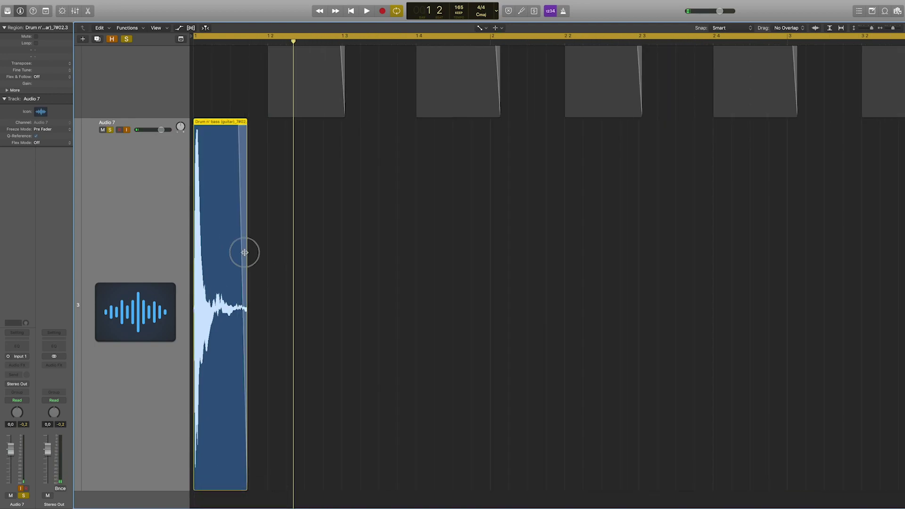
Copy the kick region to the offbeat after beat 3 and duplicate the one-bar pattern across four bars on Audio 7
left_click_drag(231, 227, 542, 239)
left_click(224, 218, "shift")
key("super+a")
key("super+Left")
key("super+Left")
left_click_drag(205, 198, 439, 198)
Play the kick pattern, unsolo Audio 7 and listen to it together with the beat and snare
key("space")
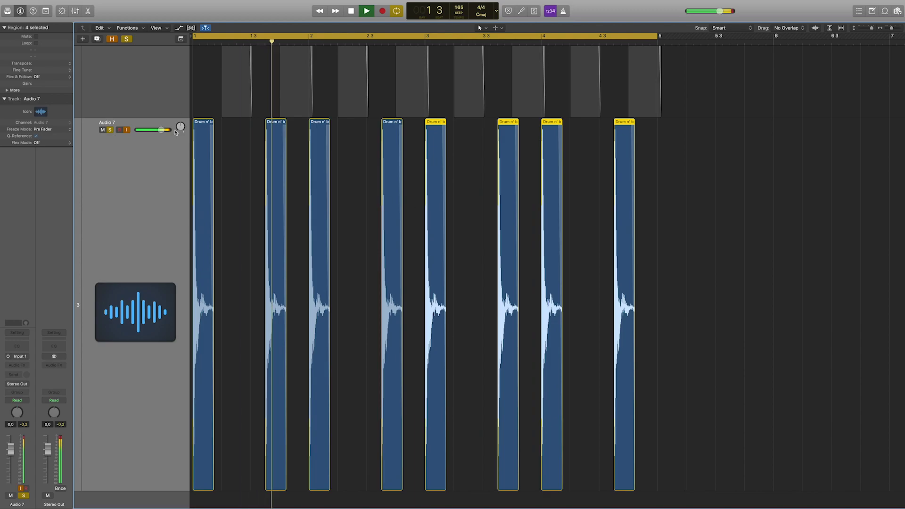
left_click(111, 130)
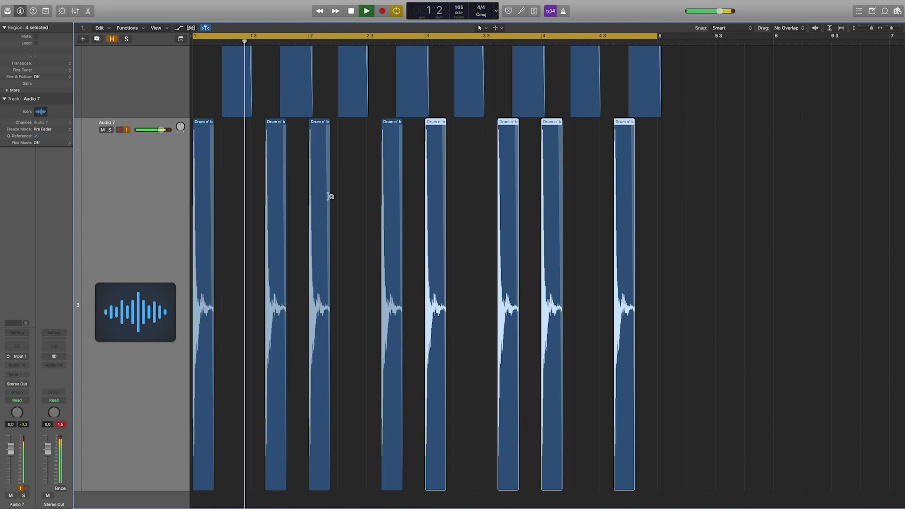
scroll(365, 235, "up", 5)
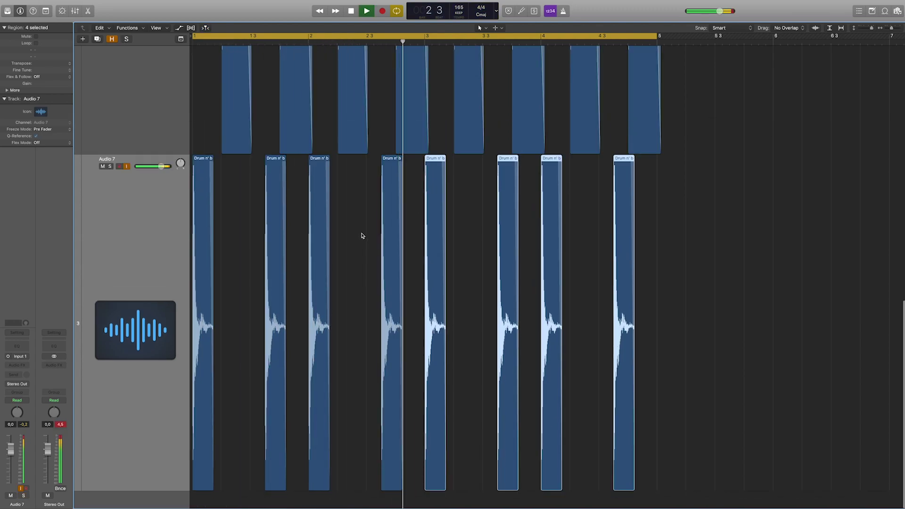
scroll(362, 236, "down", 5)
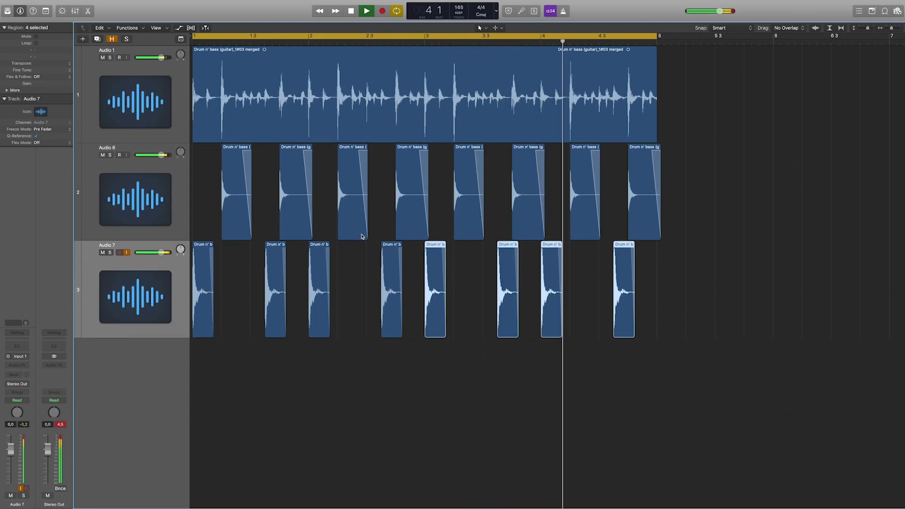
key("space")
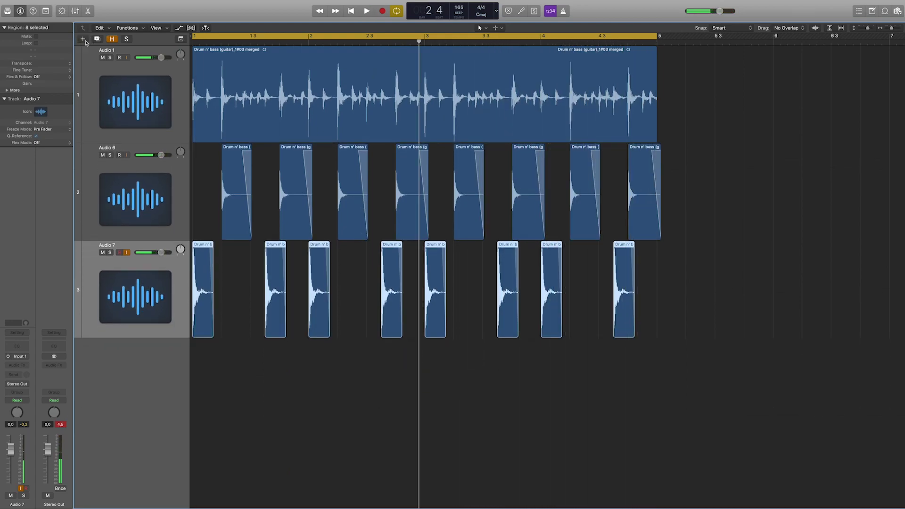
Create another audio track and enable its input monitoring
left_click(83, 39)
key("Return")
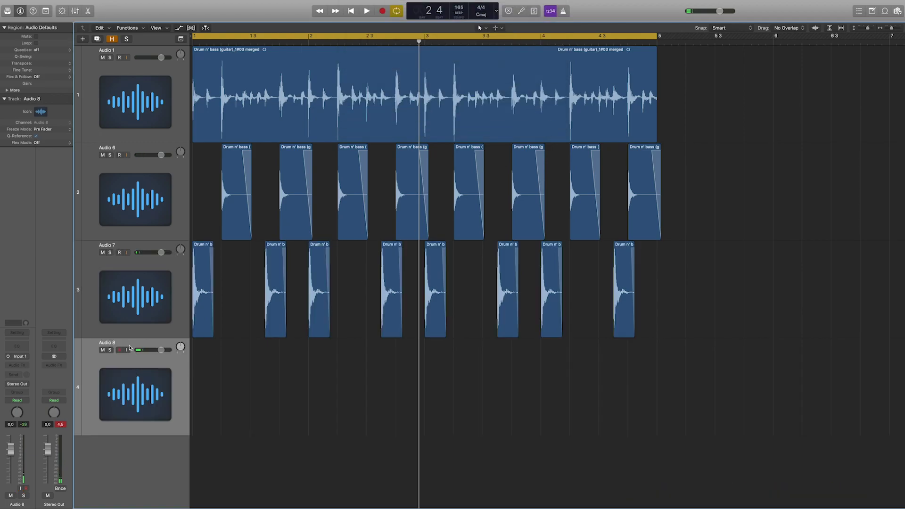
left_click(126, 351)
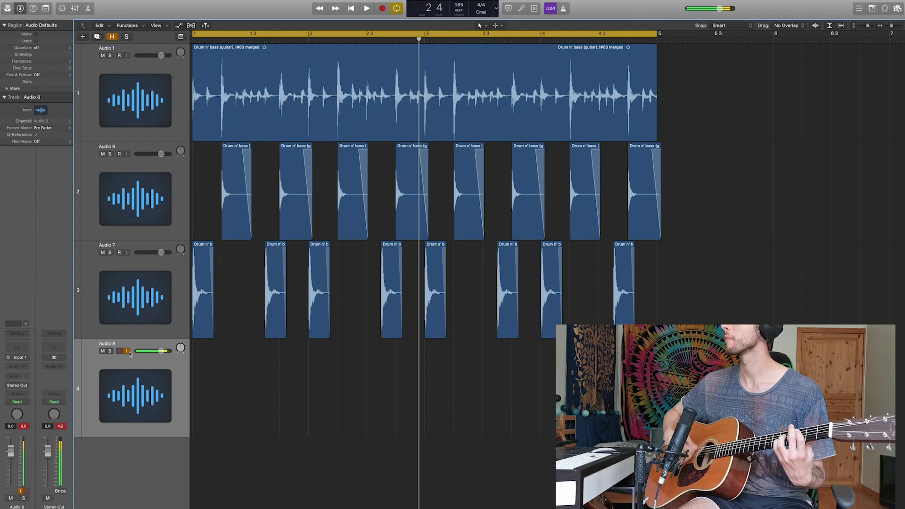
Record the power chord guitar takes on Audio 8 over the looped four bars
key("r")
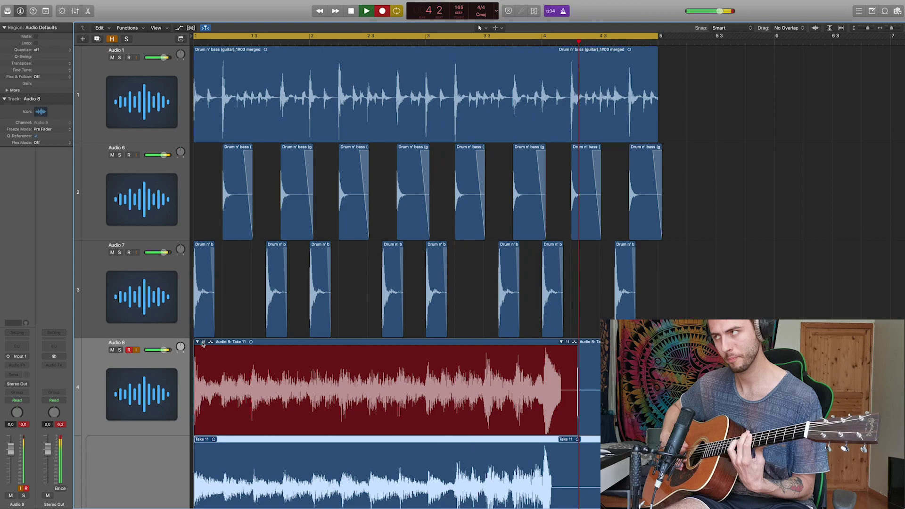
key("r")
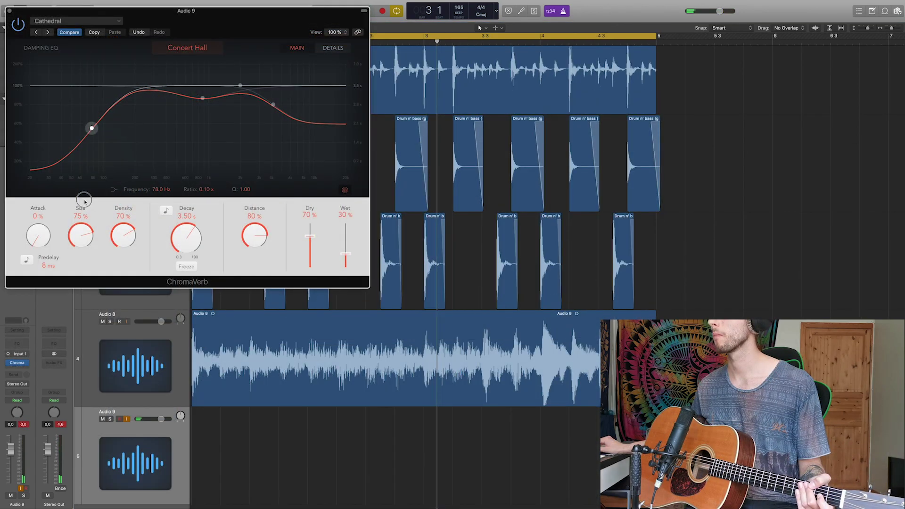
Adjust the ChromaVerb Cathedral reverb's low damping band on Audio 9 and record the ambient guitar part over the loop
left_click_drag(84, 202, 101, 203)
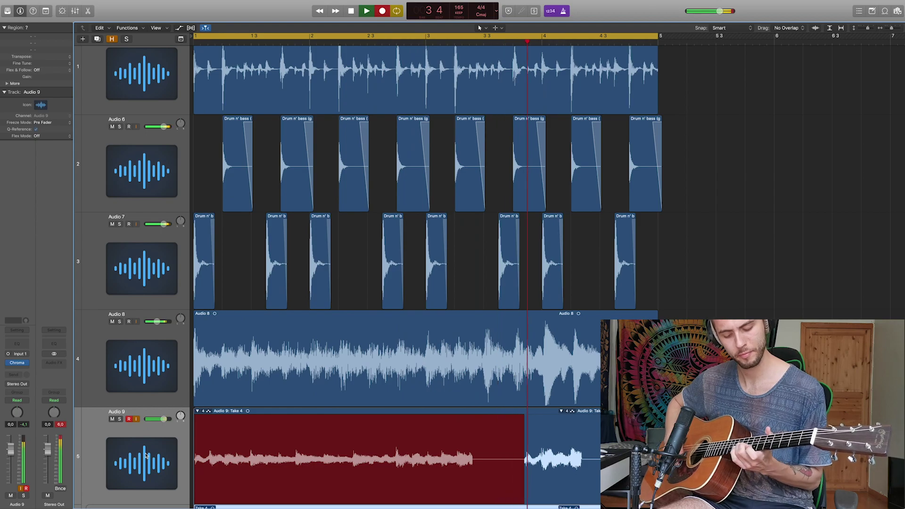
key("shift+r")
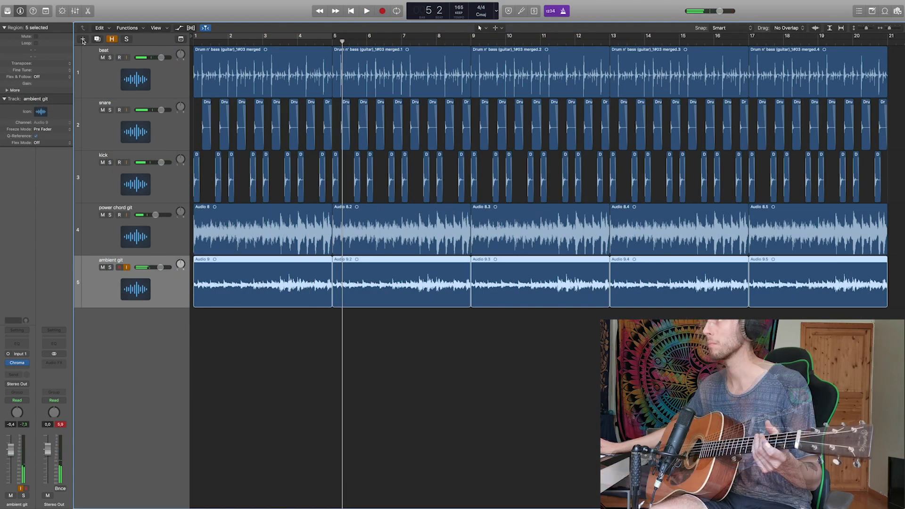
Create a new audio track on Input 1 and insert a mono Pitch Shifter on it
left_click(83, 39)
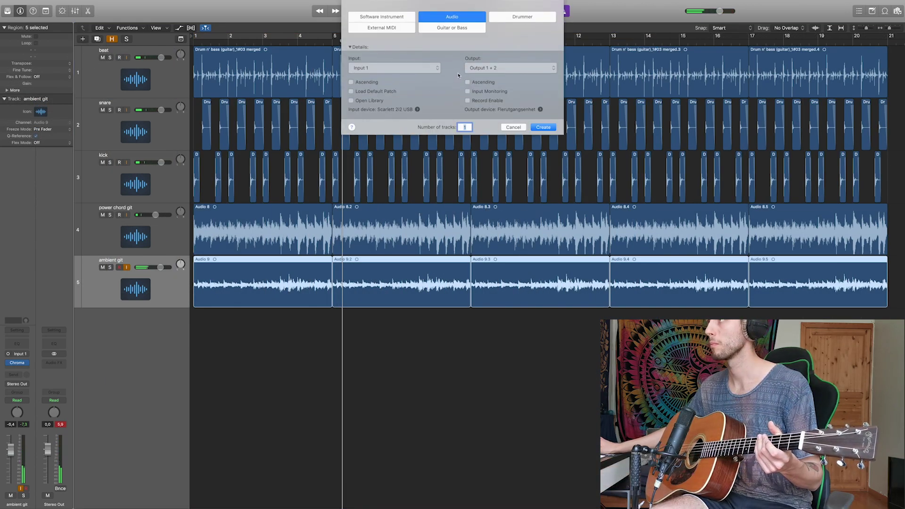
left_click(539, 128)
left_click(17, 366)
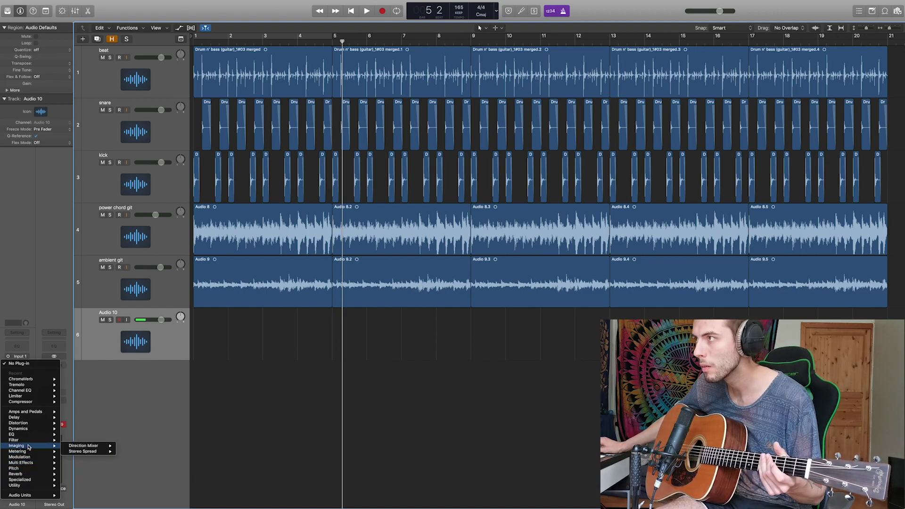
mouse_move(35, 470)
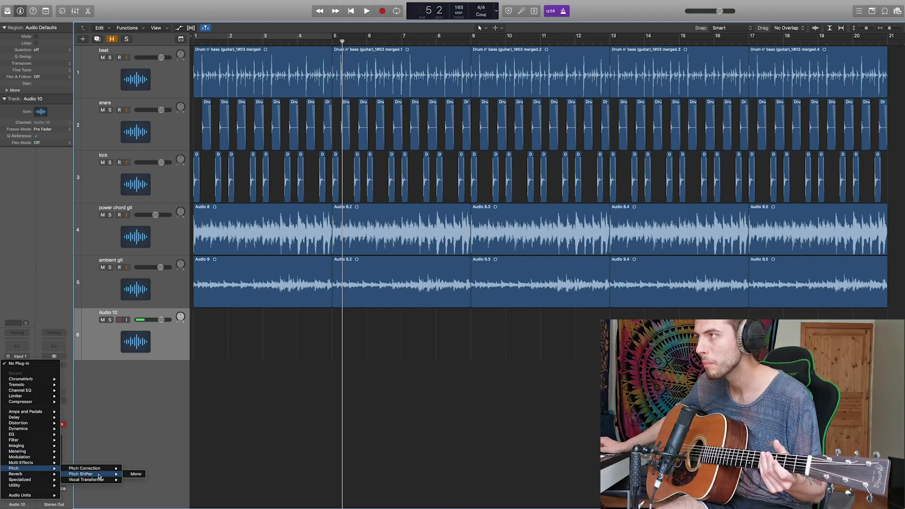
left_click(133, 475)
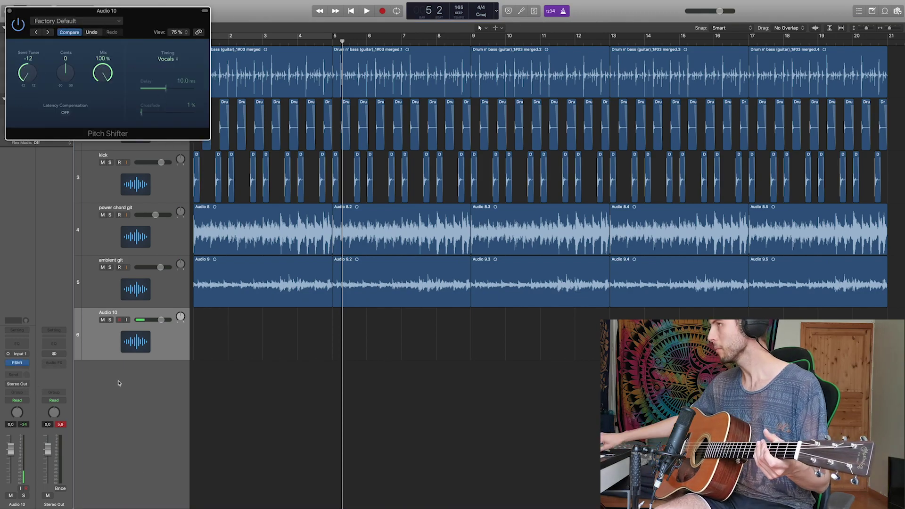
Enable input monitoring on Audio 10 and record the pitch-shifted guitar bass from the start of the song
left_click(127, 320)
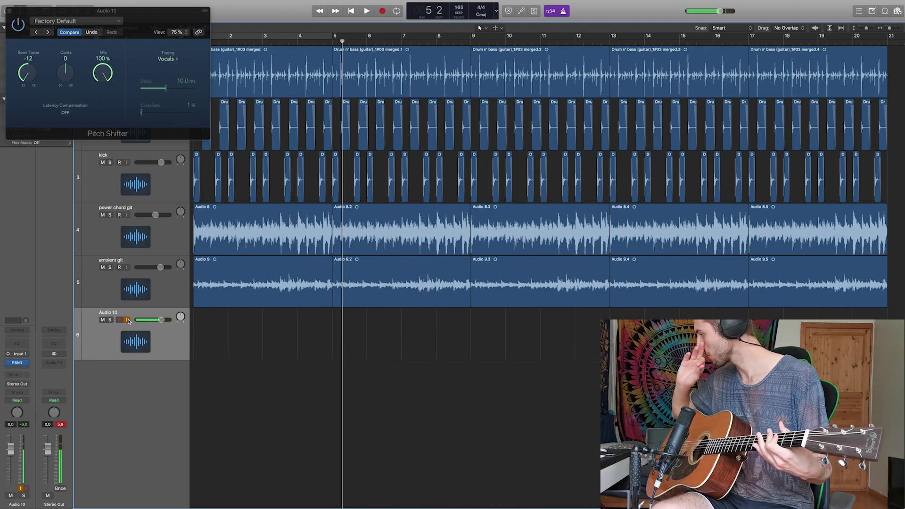
key("Return")
key("r")
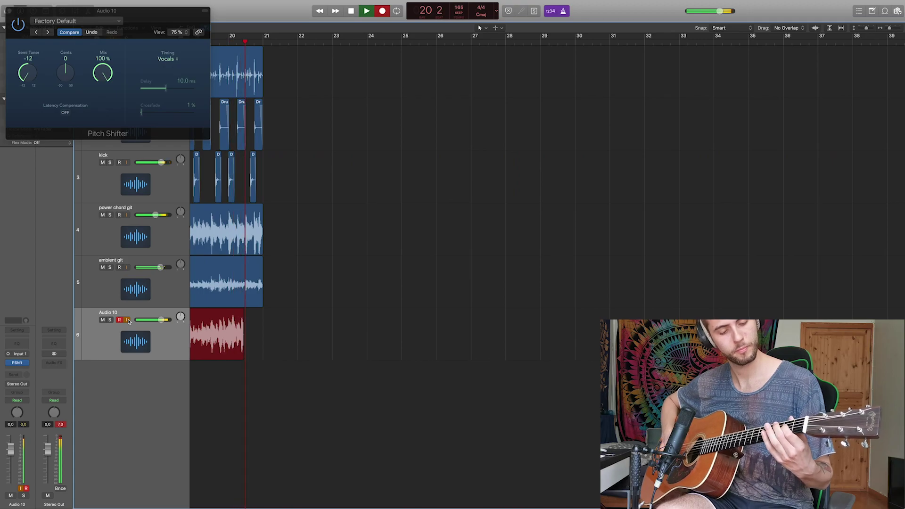
key("space")
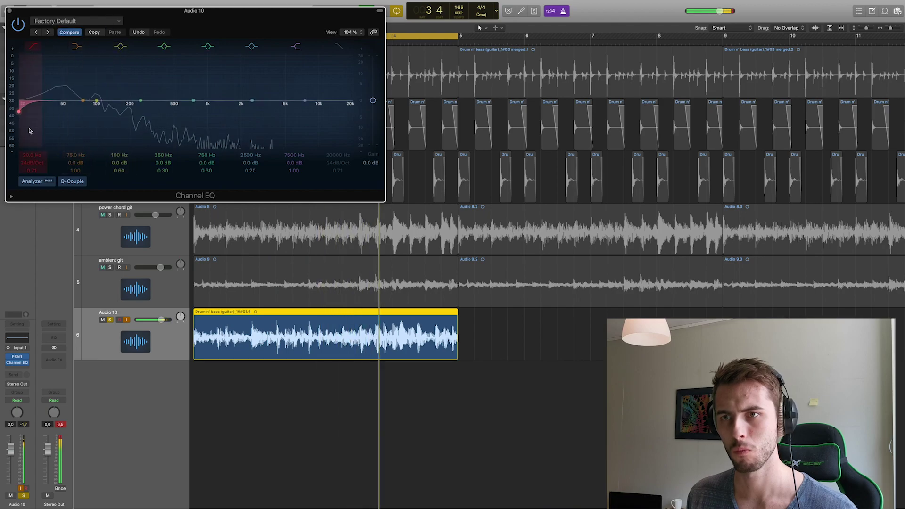
Adjust the low-cut band of the Channel EQ on Audio 10
left_click_drag(22, 112, 26, 111)
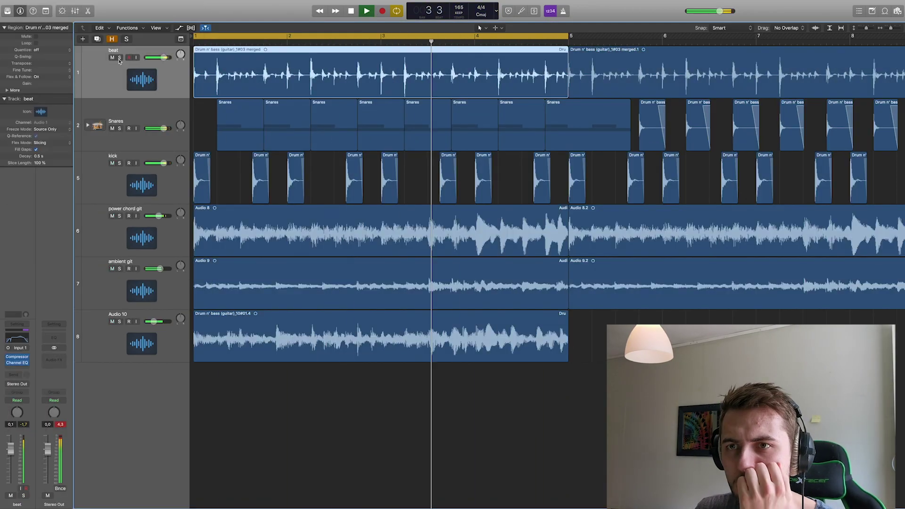
Solo the beat track during playback
left_click(120, 57)
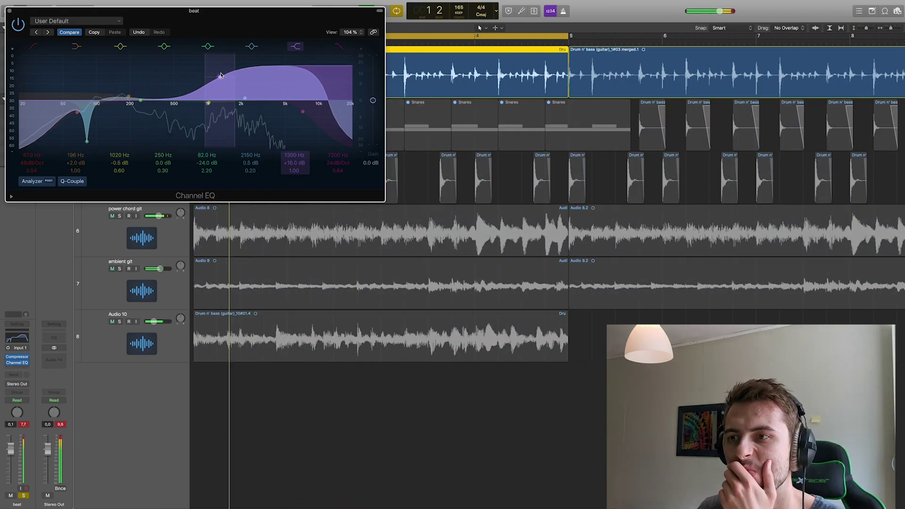